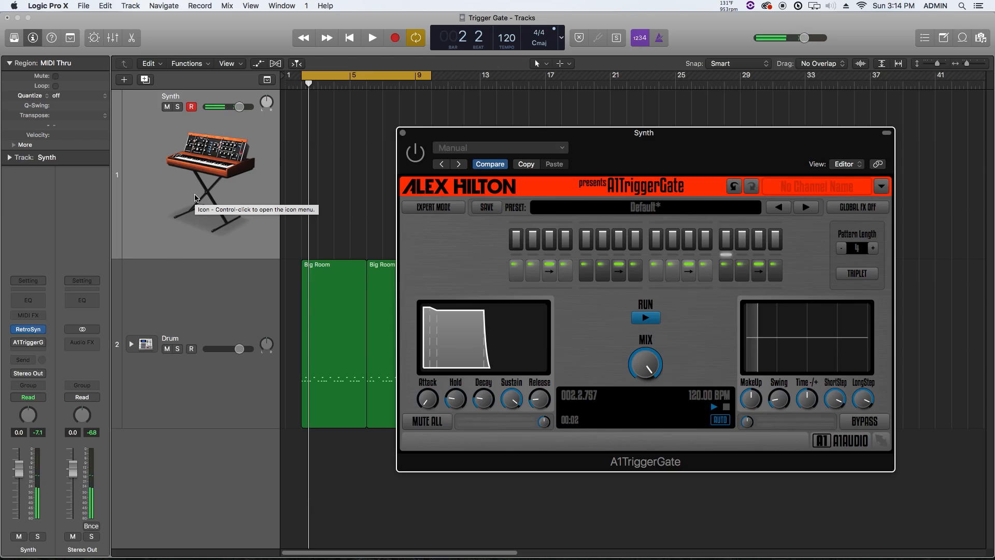
Lower the levels of steps 2, 4 and 8 in the A1TriggerGate pattern, with step 8 the lowest
left_click(415, 153)
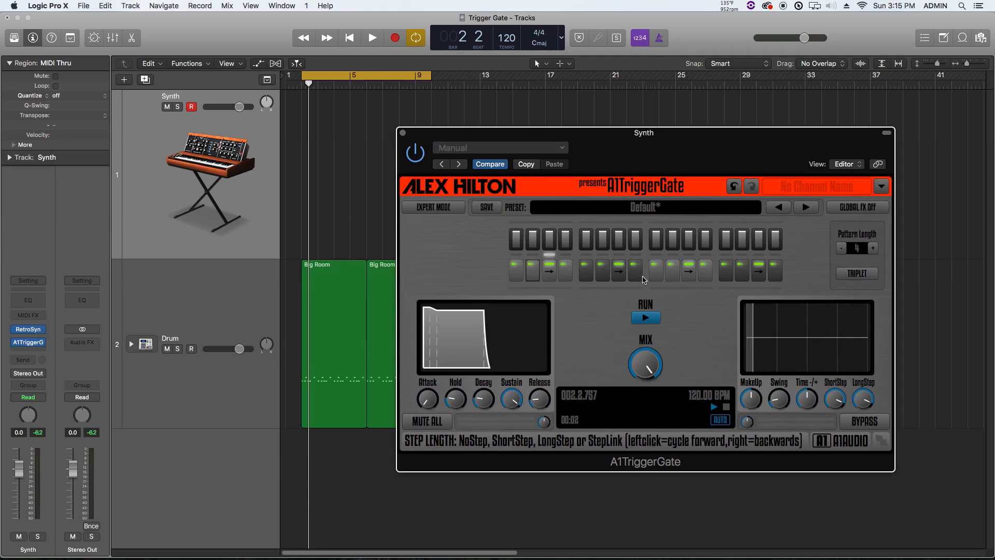
mouse_move(515, 240)
left_mouse_down()
mouse_move(516, 249)
mouse_move(520, 226)
mouse_move(535, 244)
mouse_move(568, 242)
left_mouse_up()
left_click_drag(637, 243, 637, 249)
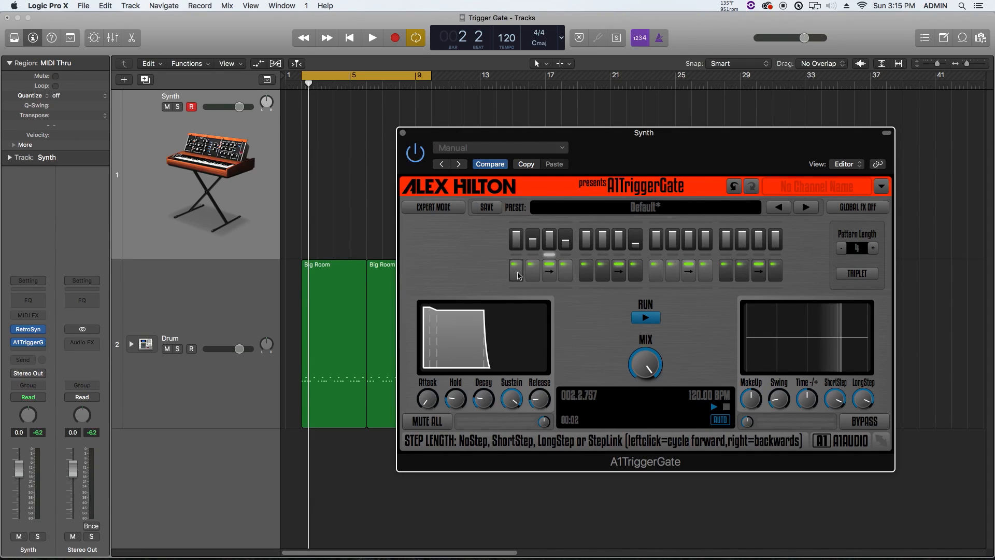
Cycle the length of pattern step 9 through its available types and leave it at NoStep
left_click(656, 276)
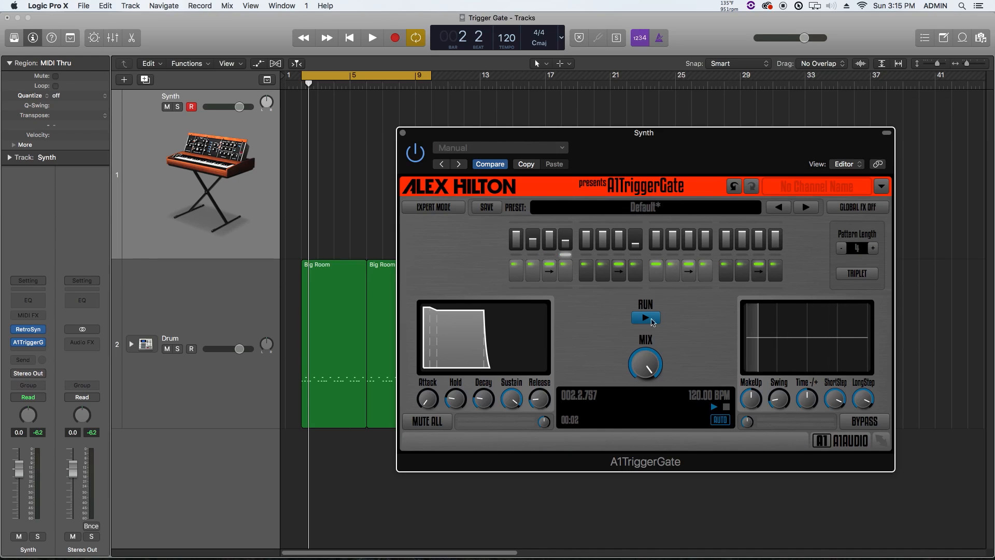
left_click(655, 274)
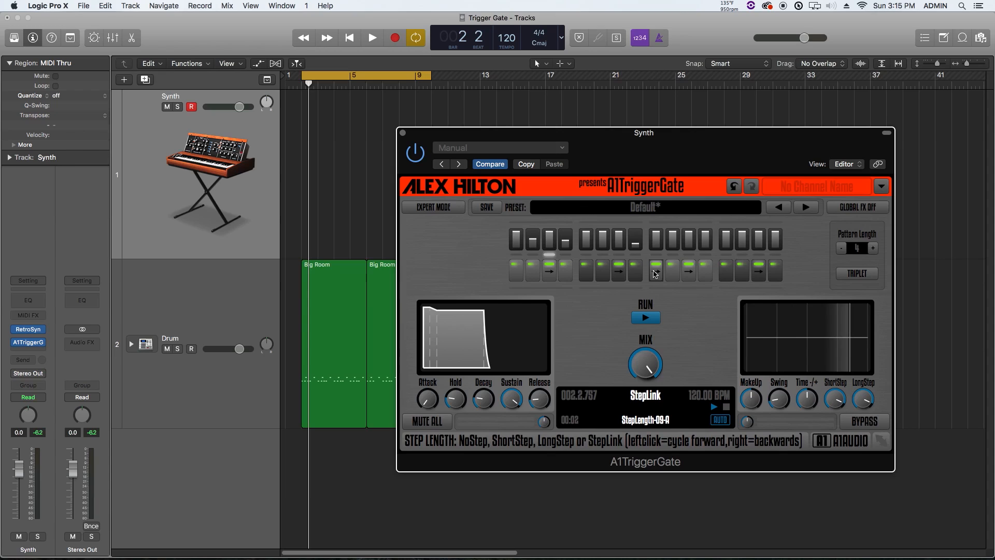
left_click(656, 275)
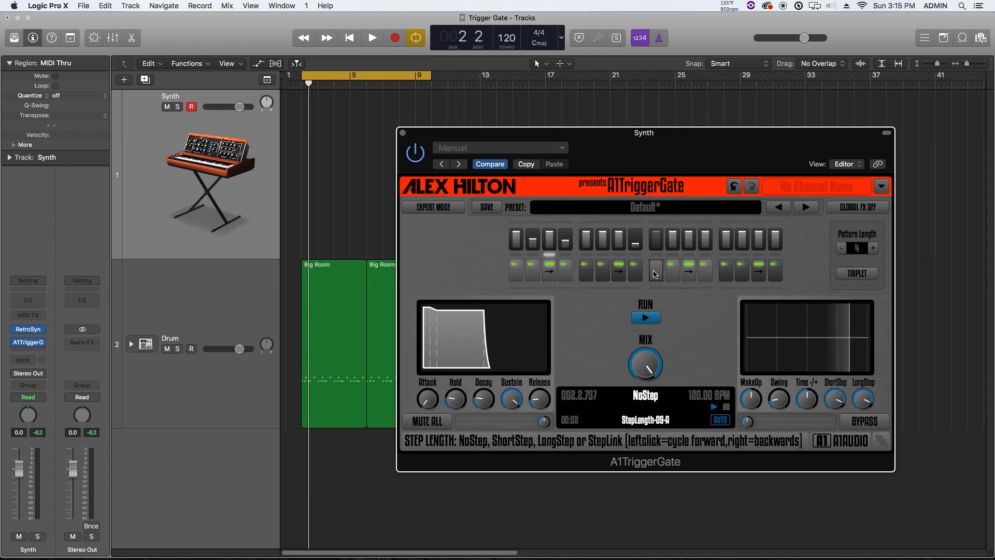
left_click(655, 275)
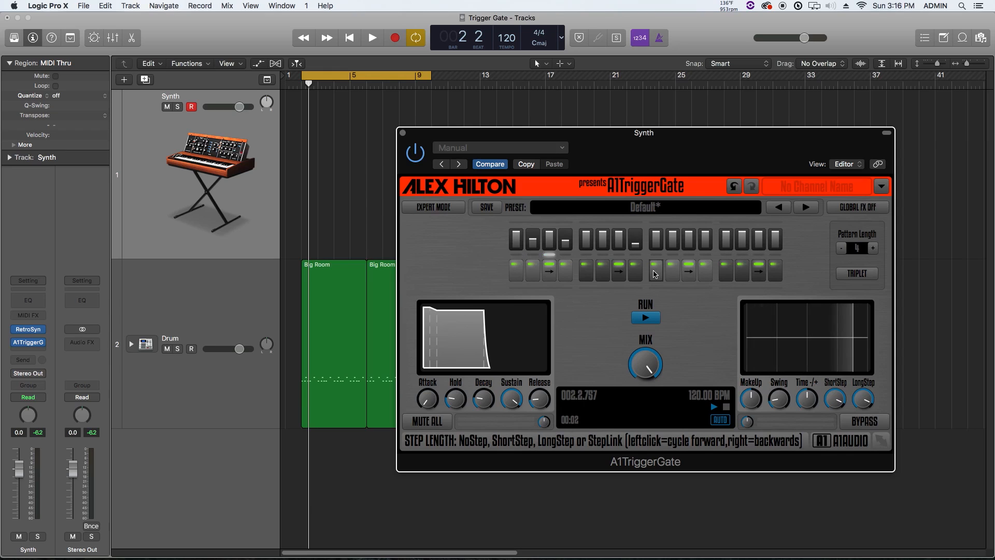
left_click(655, 274)
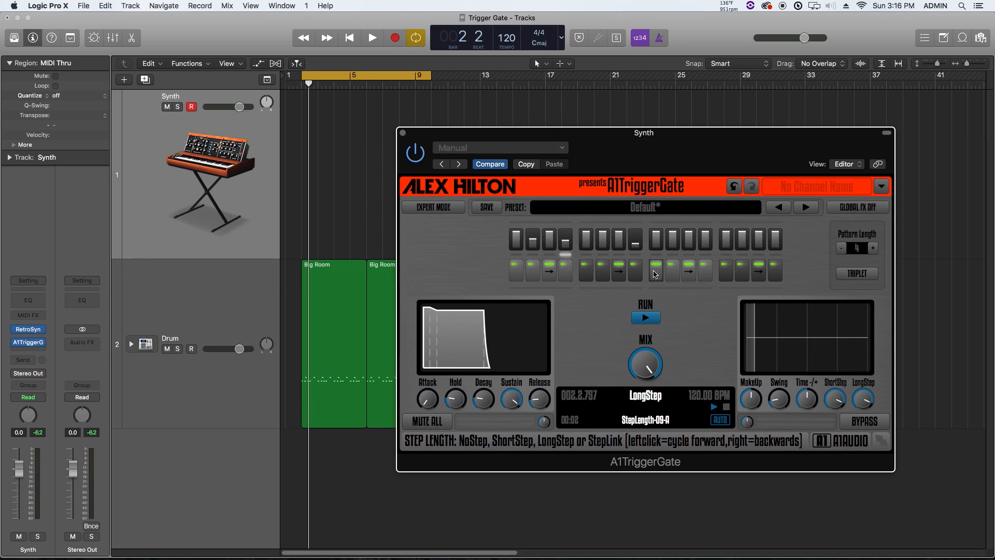
left_click(655, 274)
left_click(655, 275)
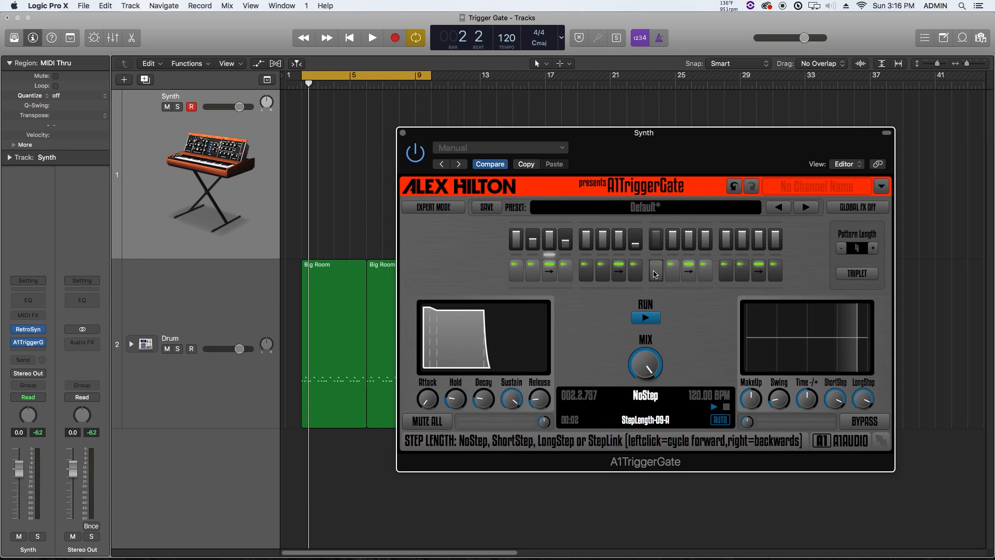
Change the length of pattern step 13 to StepLink and of step 6 to LongStep
left_click(725, 272)
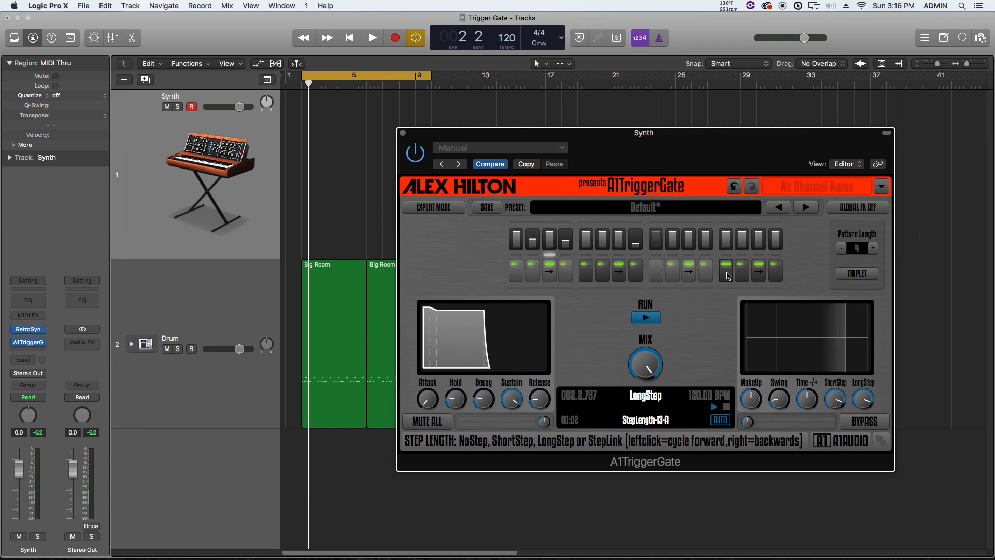
left_click(726, 272)
left_click(603, 274)
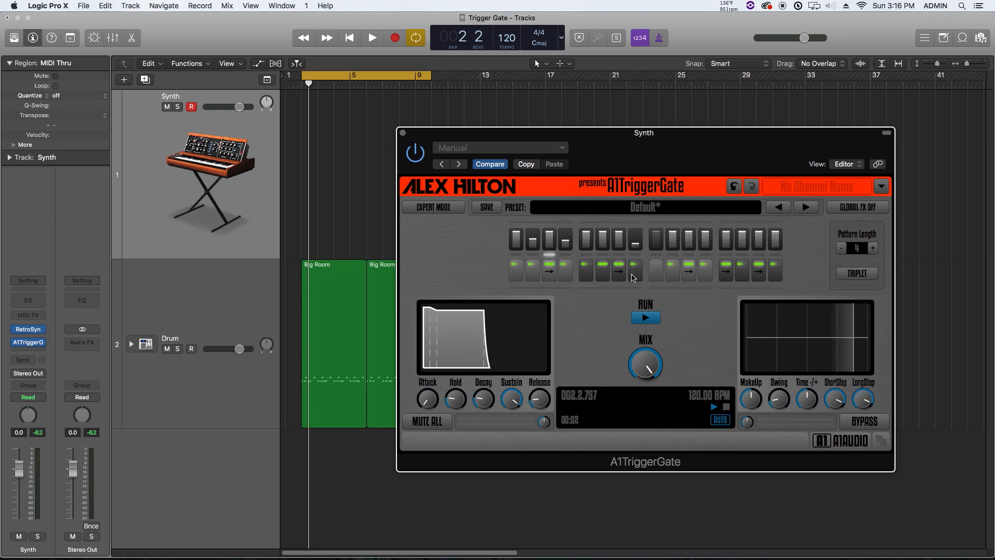
Show the gate plug-in's expert options for a look and hide them again
left_click(259, 172)
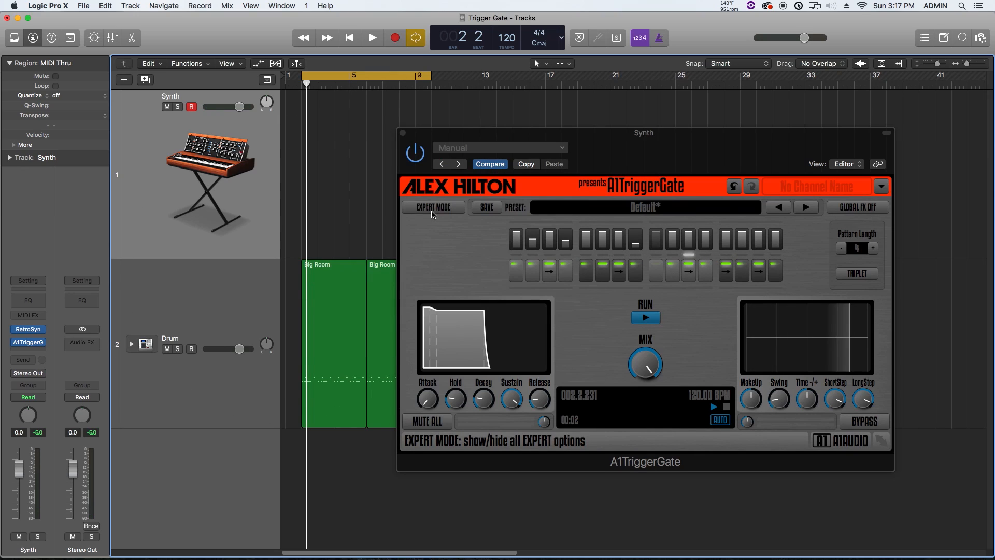
left_click(432, 210)
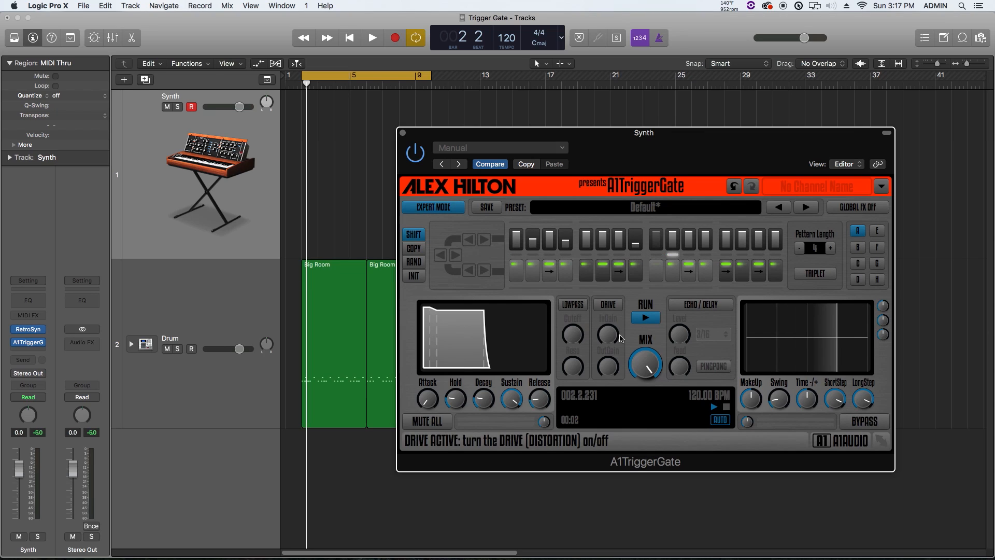
left_click(433, 207)
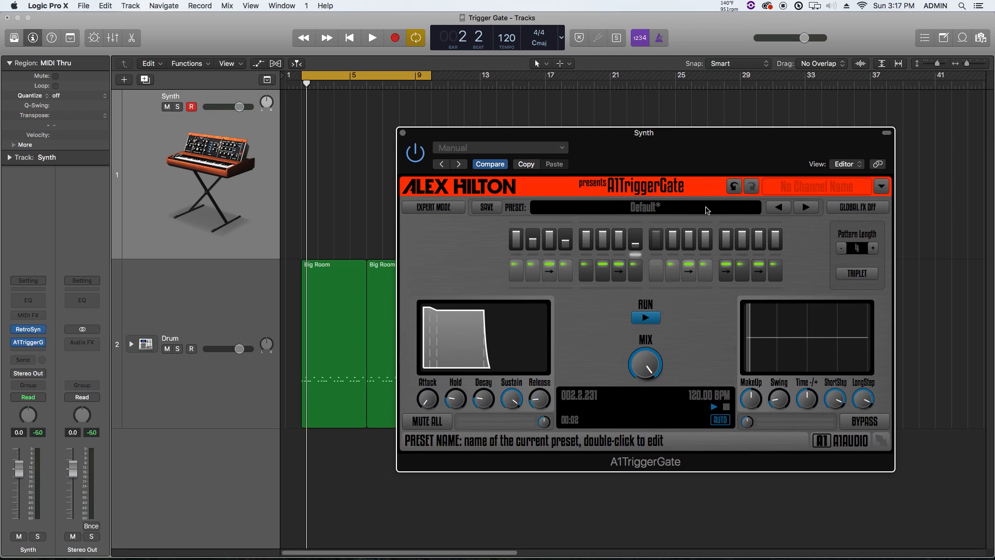
Step through the gate presets to TranceGate 02 + Echo and close the plug-in window
left_click(805, 208)
left_click(805, 207)
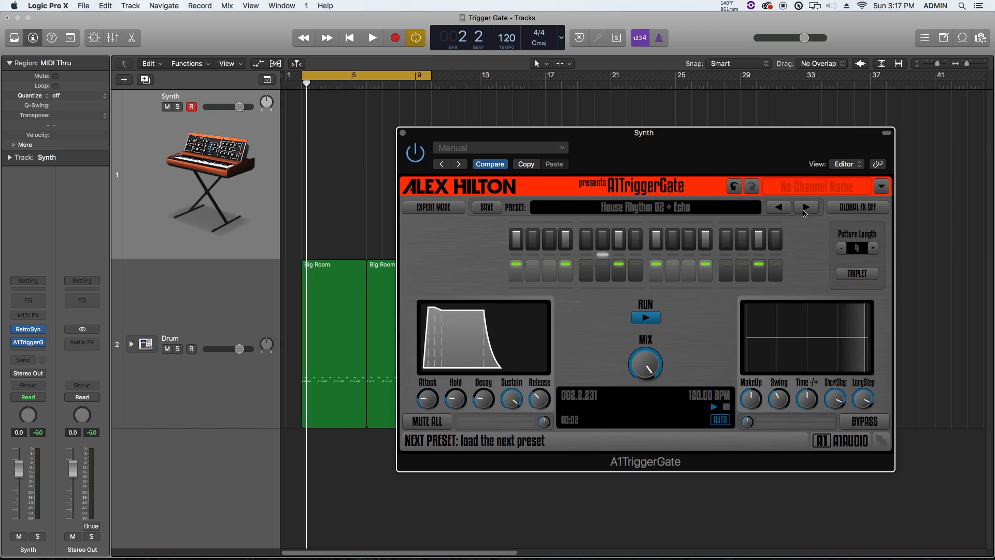
left_click(806, 208)
left_click(805, 208)
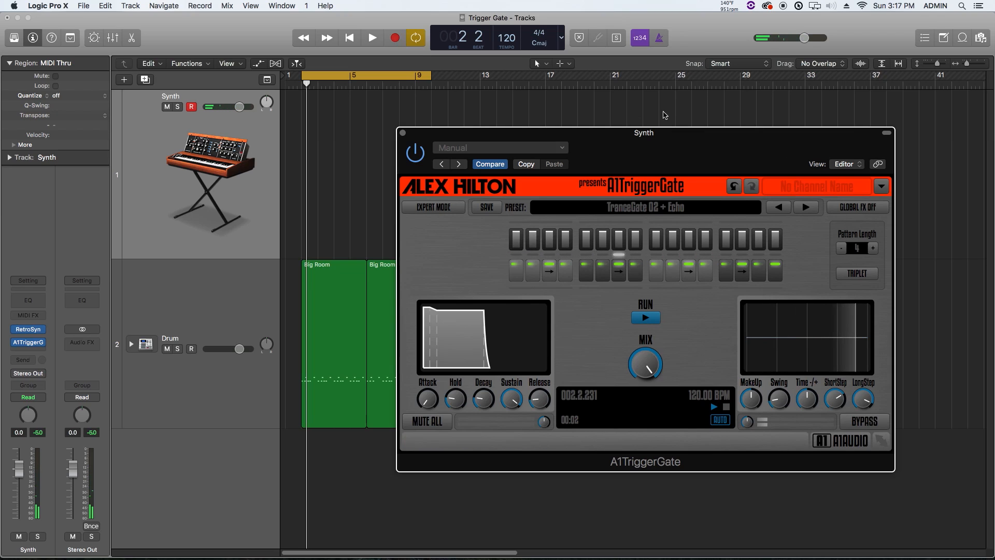
key("super+w")
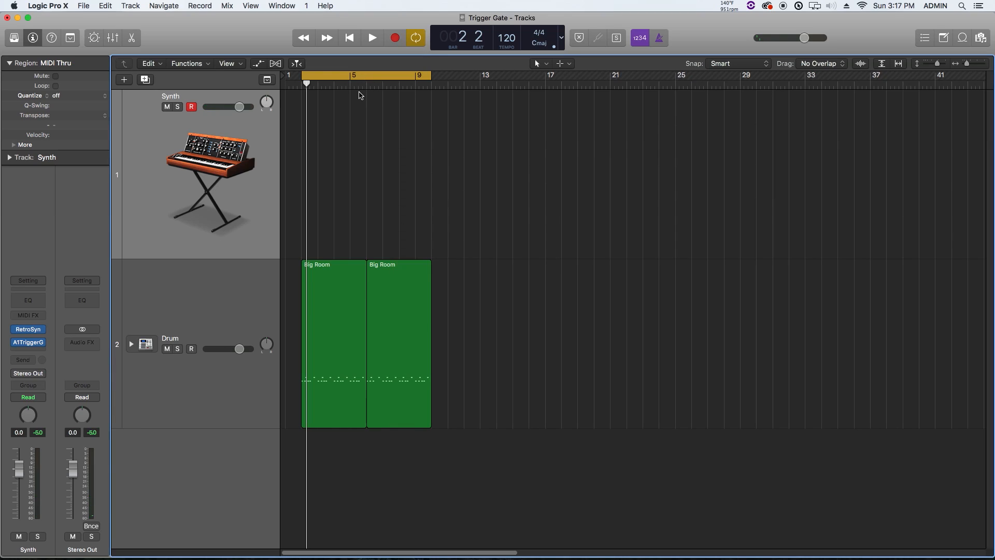
With cycle mode off, record a chord and melody part on the Synth track from bar 1 through the drum regions
key("c")
key("Return")
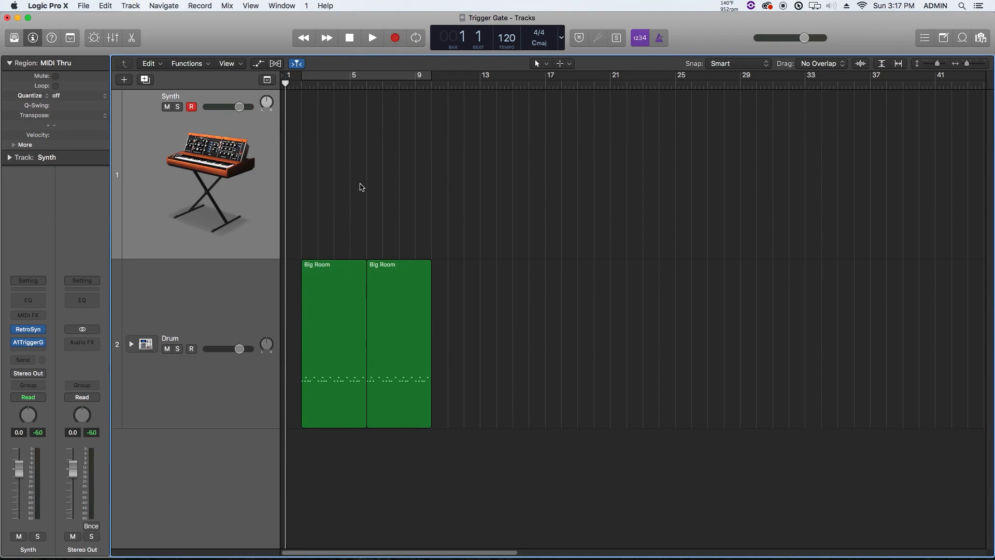
key("super+Right")
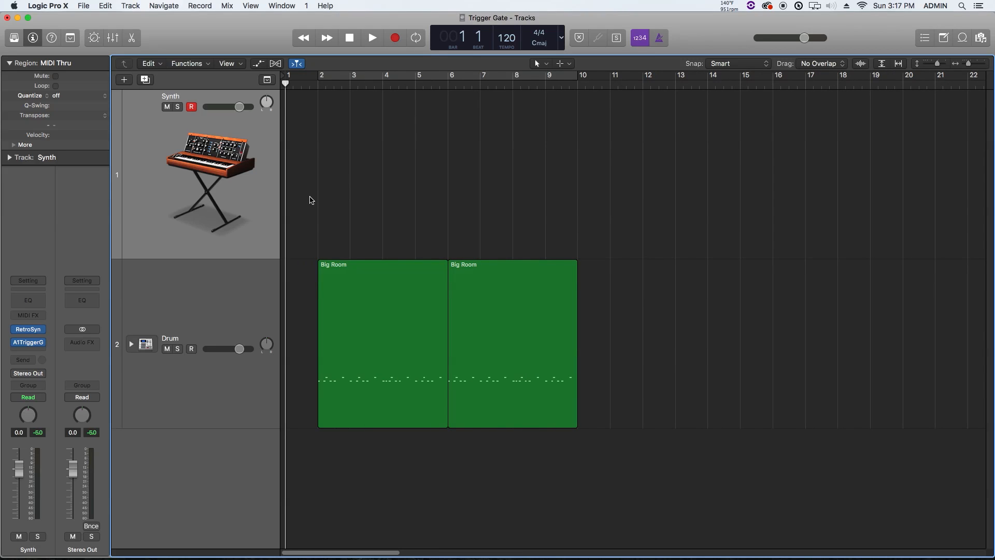
key("r")
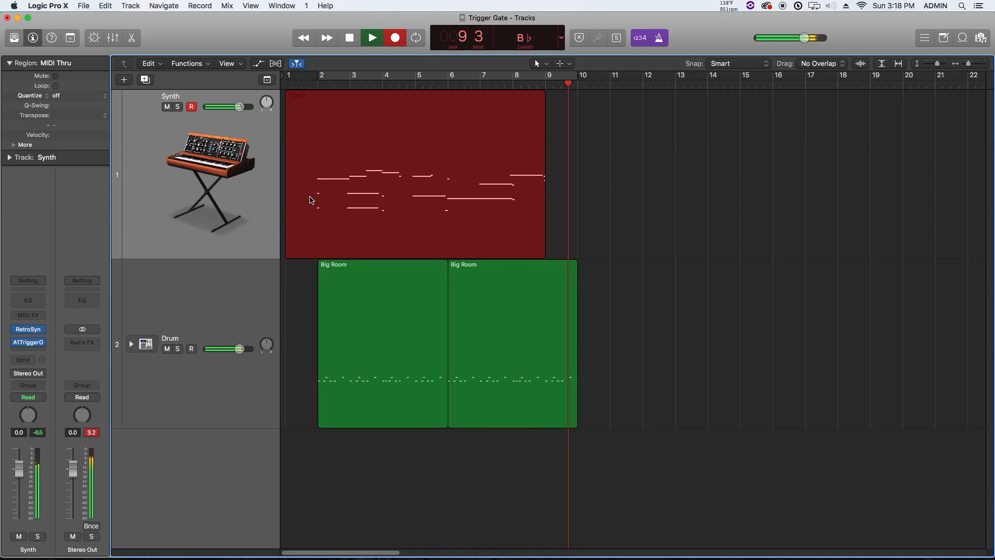
key("space")
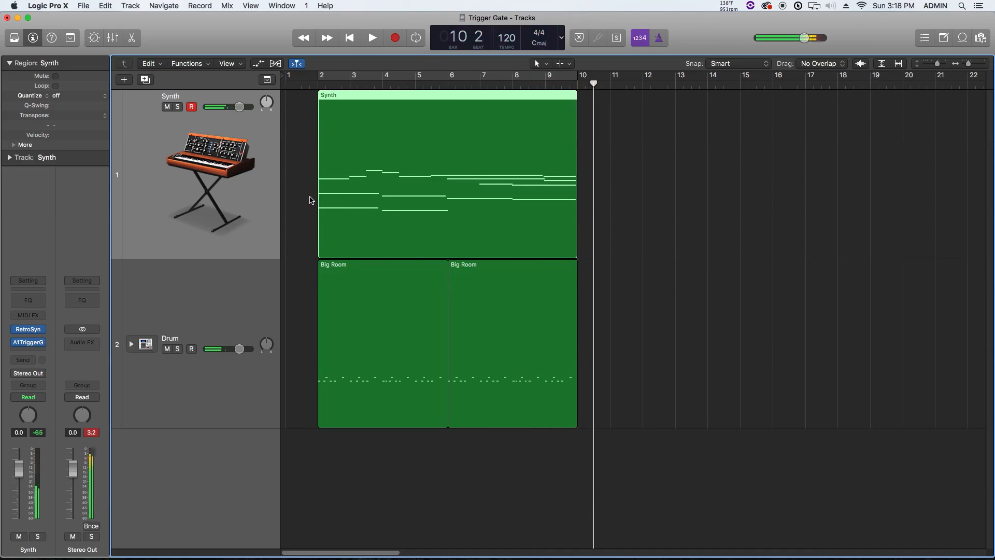
Open the recorded Synth region in an enlarged Piano Roll with all its notes in view
left_click(617, 215)
double_click(492, 197)
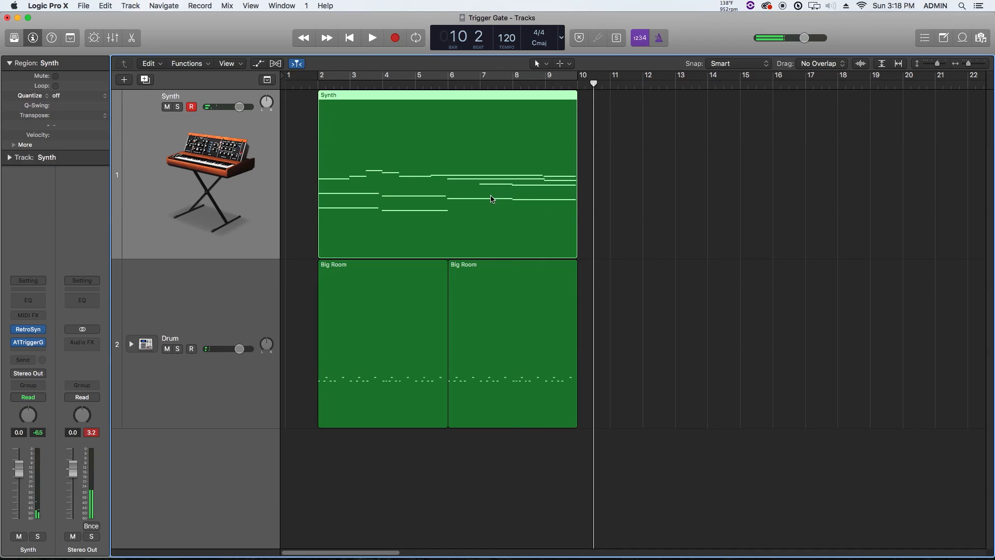
left_click_drag(520, 393, 491, 131)
key("z")
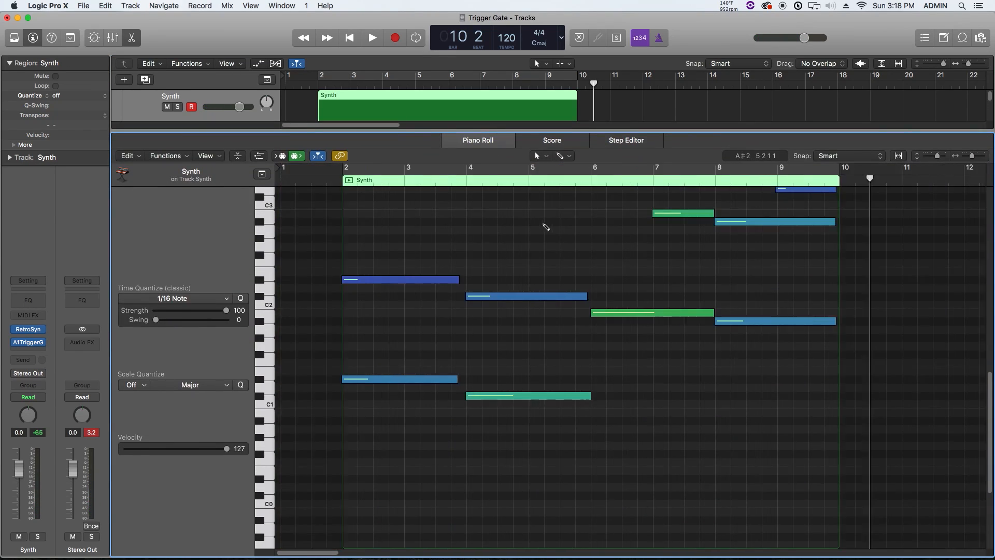
scroll(511, 292, "up", 6)
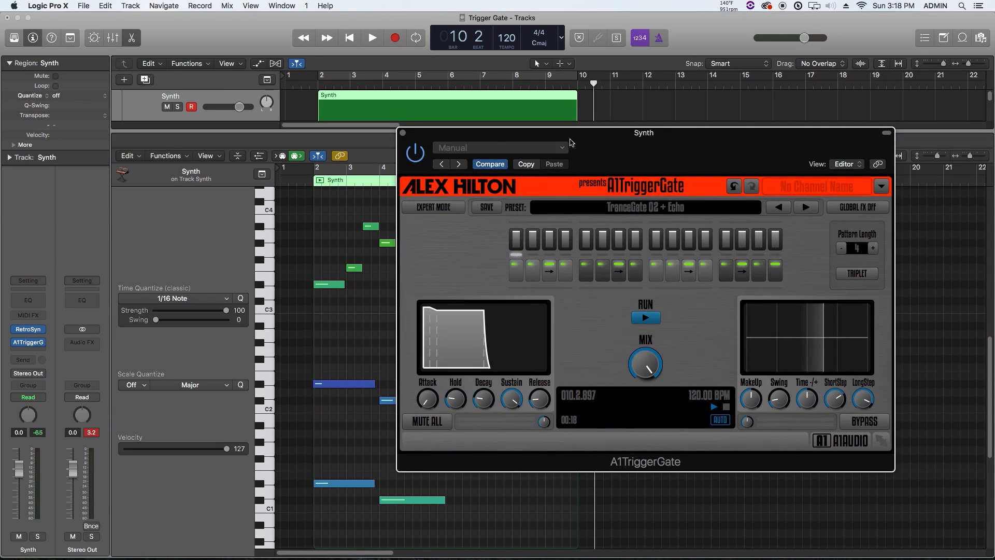
Quantize all notes in the Synth region to 1/4 Note, with the gate plug-in window moved clear of them
left_click_drag(582, 139, 780, 148)
left_click(450, 350)
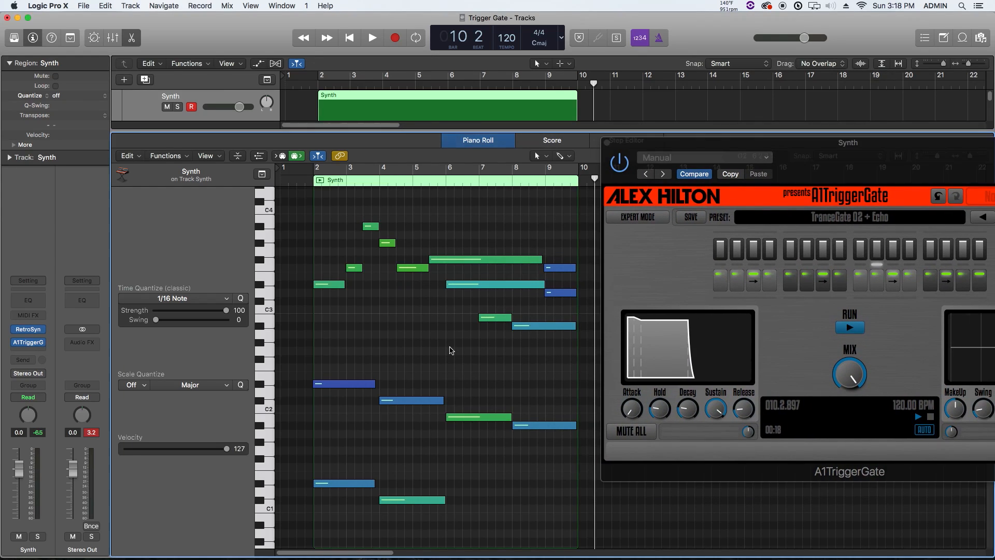
key("super+a")
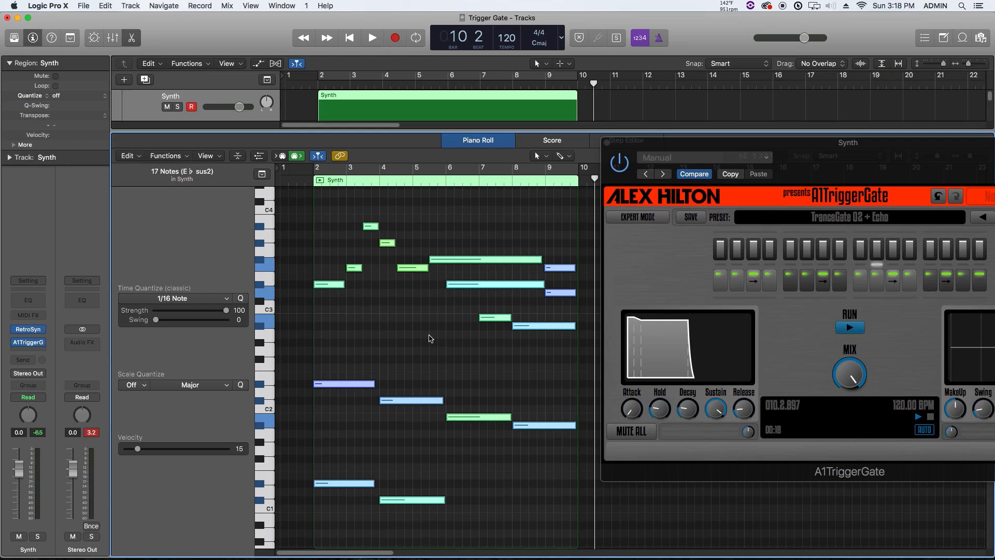
left_click(171, 298)
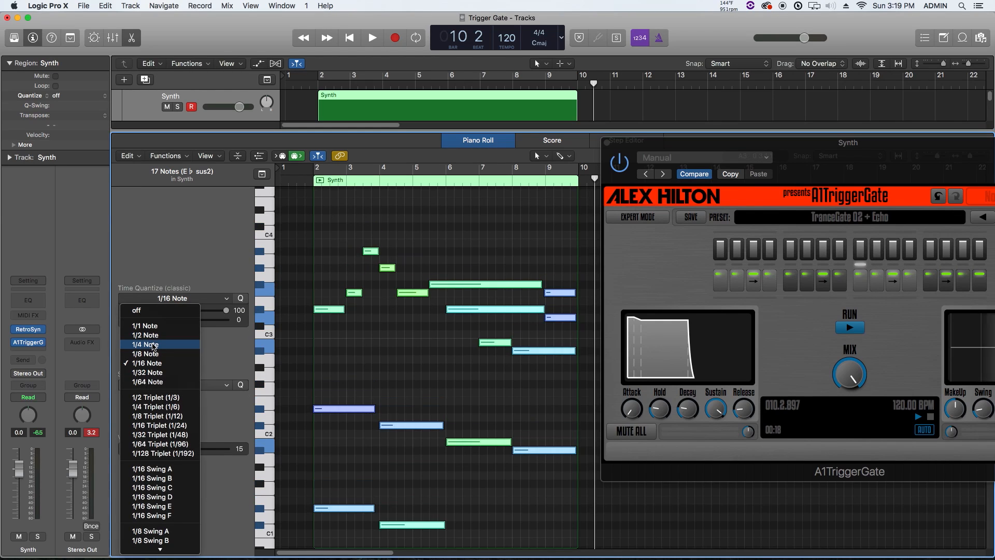
left_click(153, 344)
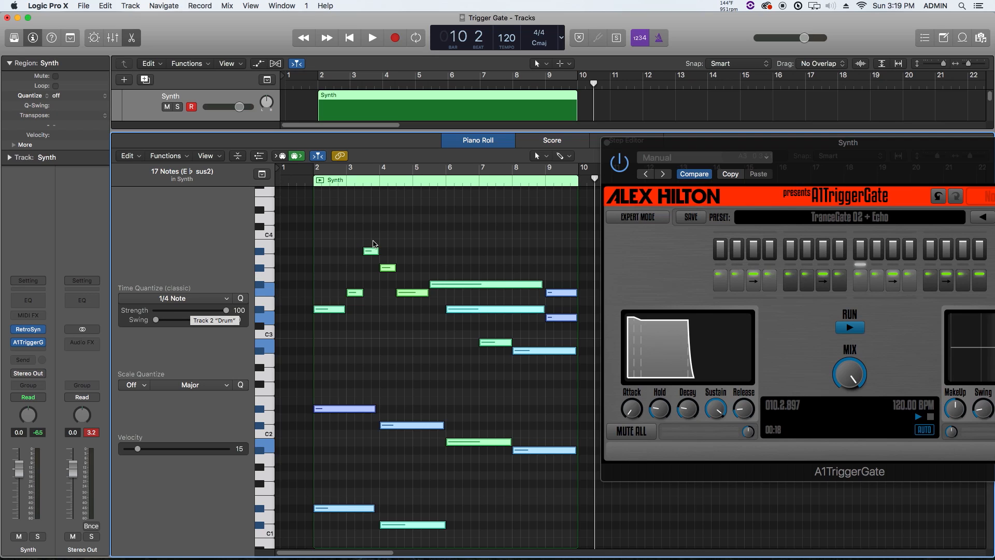
Close the Piano Roll, reposition the plug-in window and play back the synth and drum parts through the gate
key("p")
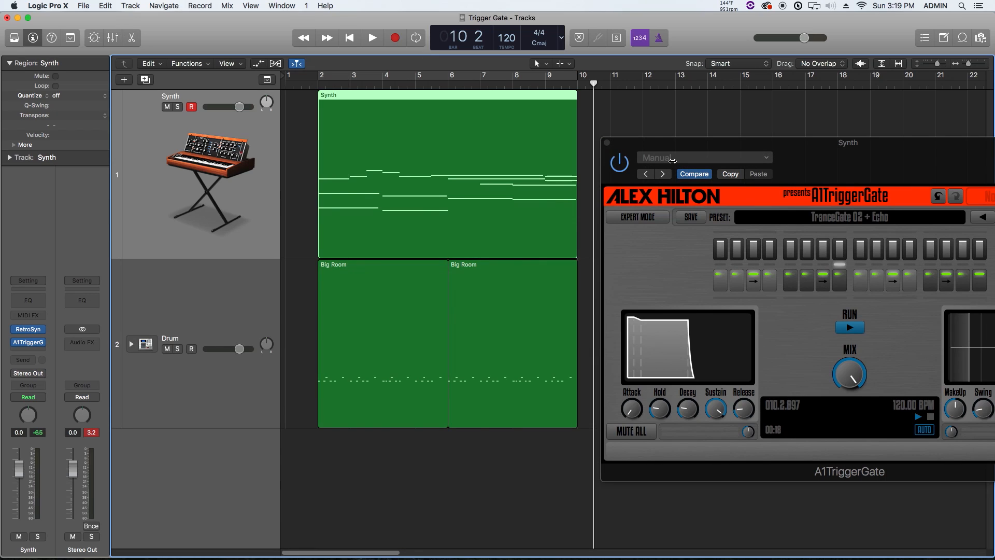
left_click_drag(678, 147, 481, 170)
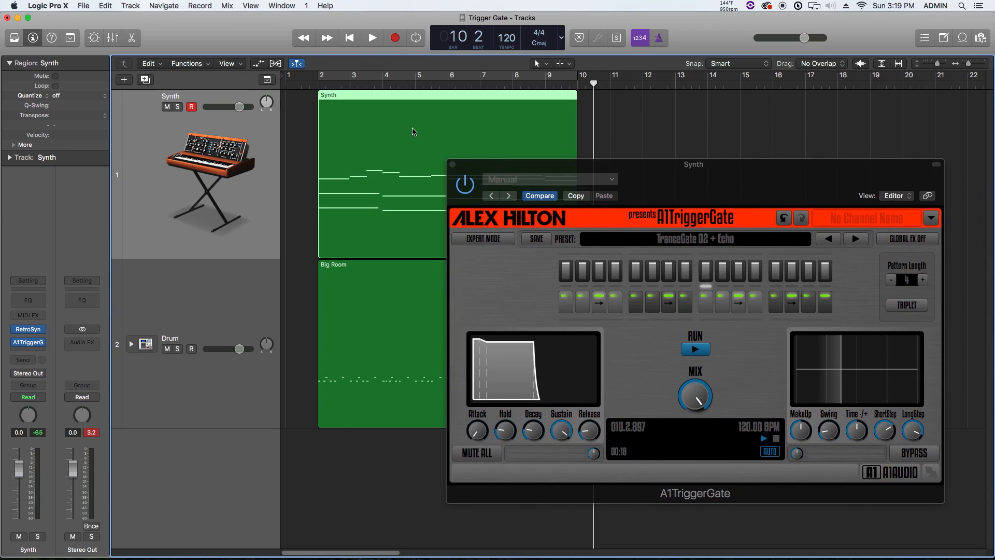
key("space")
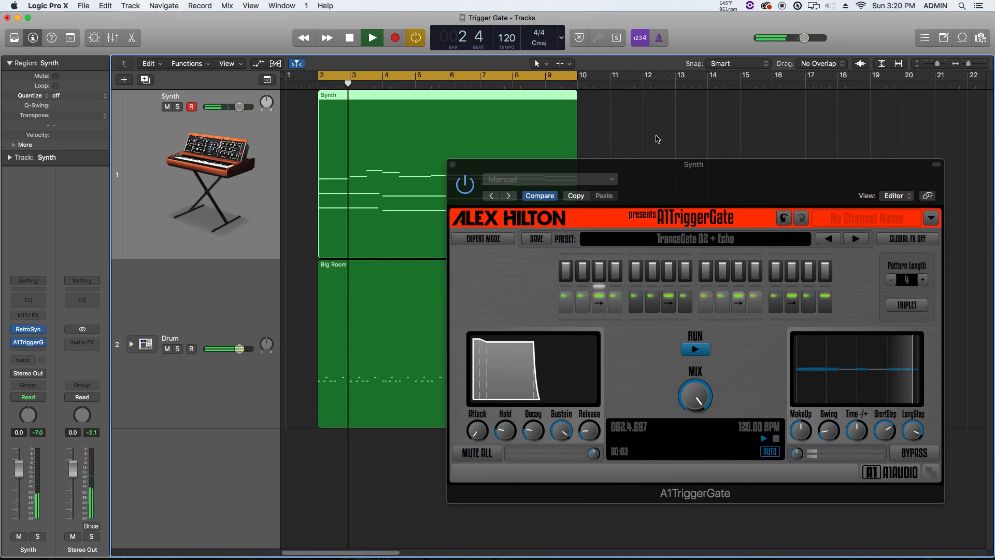
key("space")
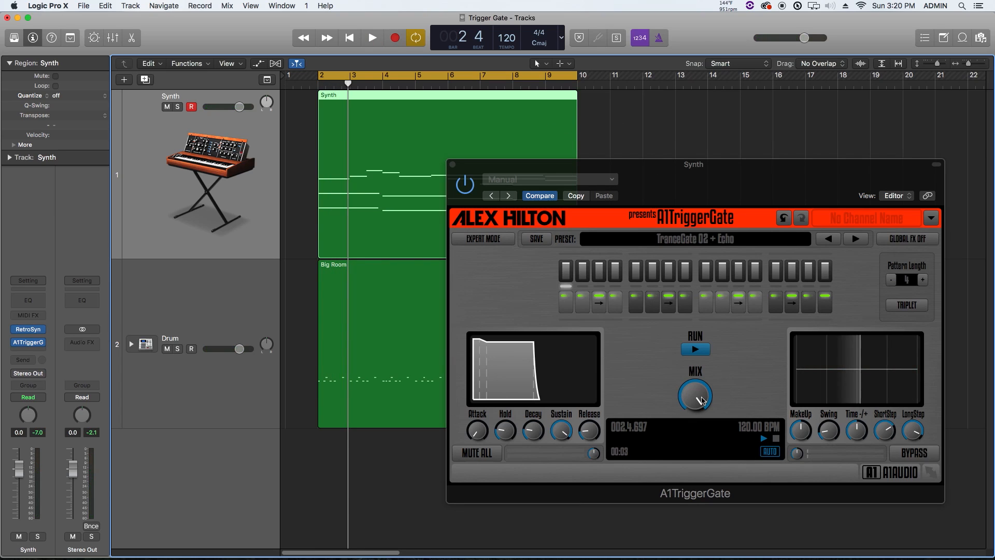
Reduce the gate's Mix amount from fully wet and play the loop to hear the blend
left_click_drag(694, 395, 694, 384)
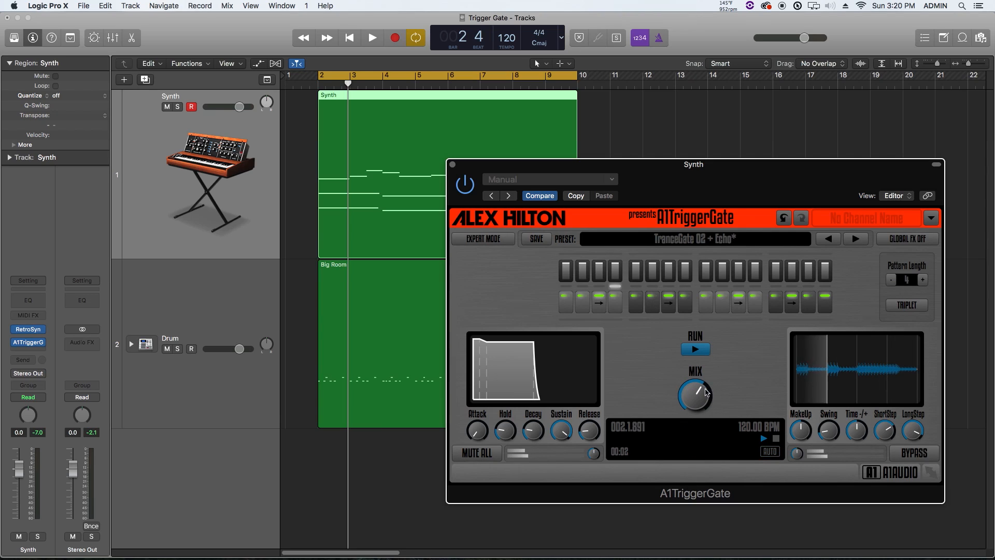
key("space")
left_click_drag(695, 395, 695, 390)
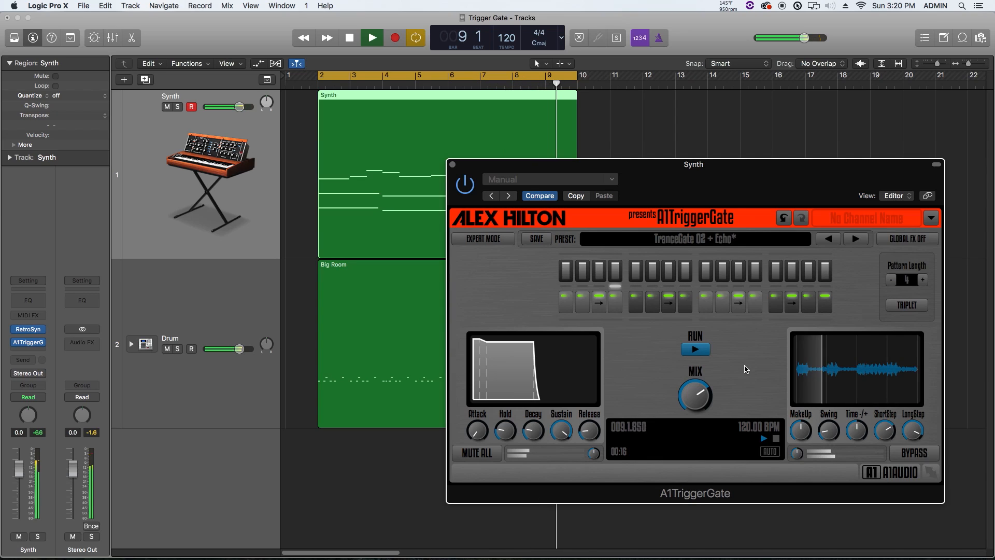
key("space")
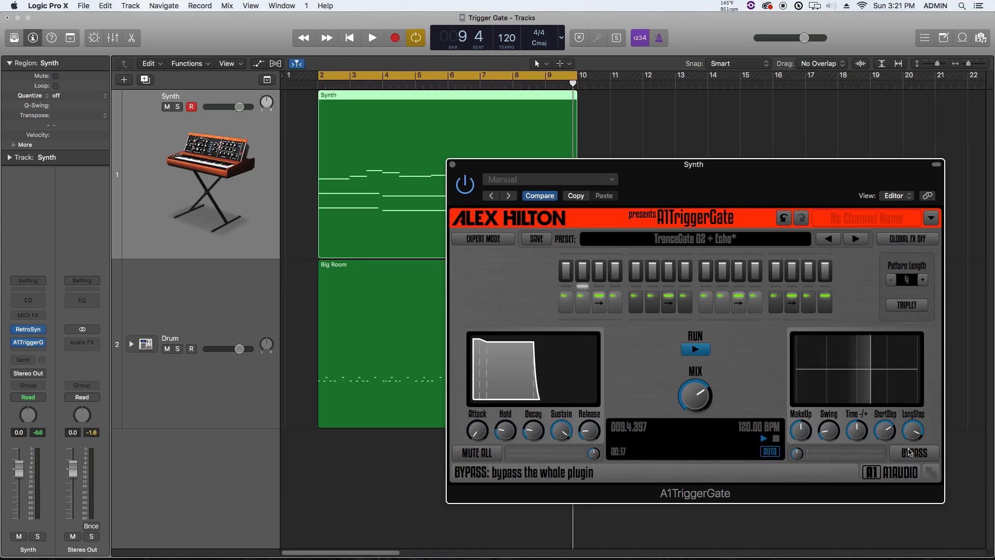
Bypass the gate plug-in and play the loop to hear the unprocessed synth
left_click(914, 452)
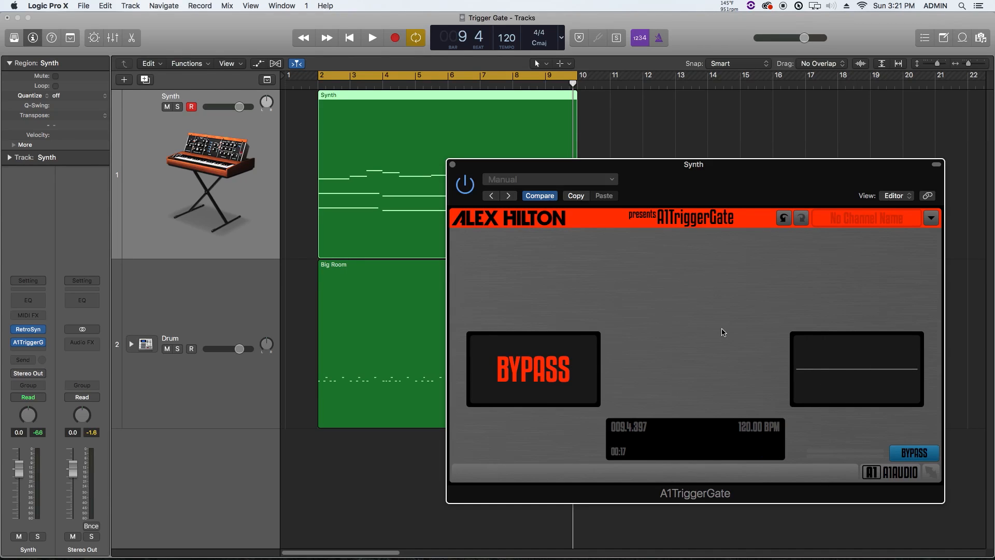
key("space")
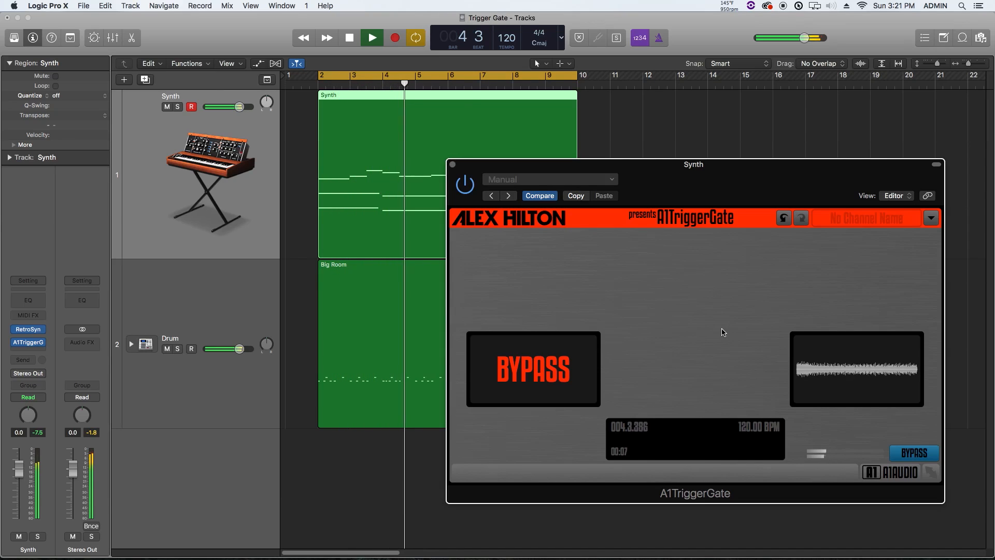
key("space")
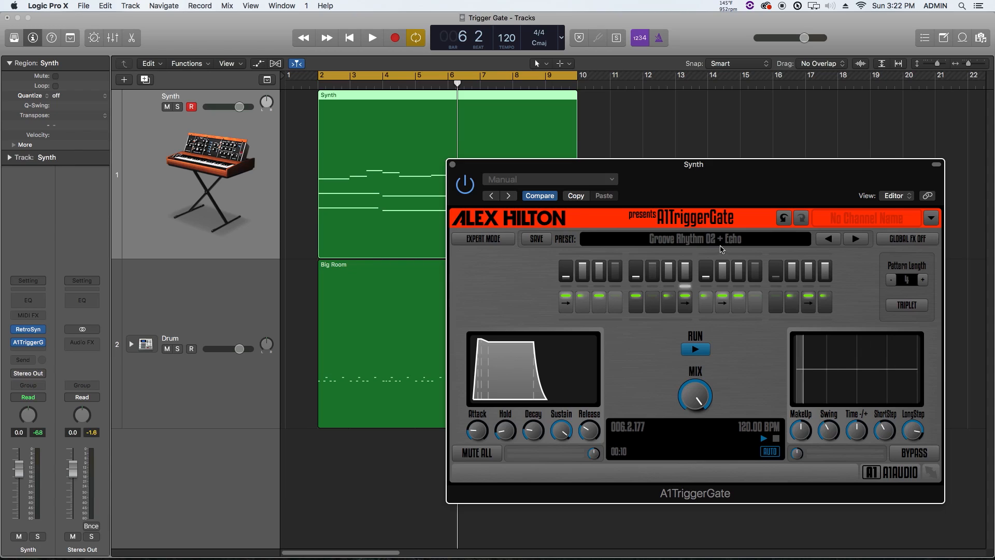
Play the loop through the Groove Rhythm 02 + Echo gate preset and stop playback
key("space")
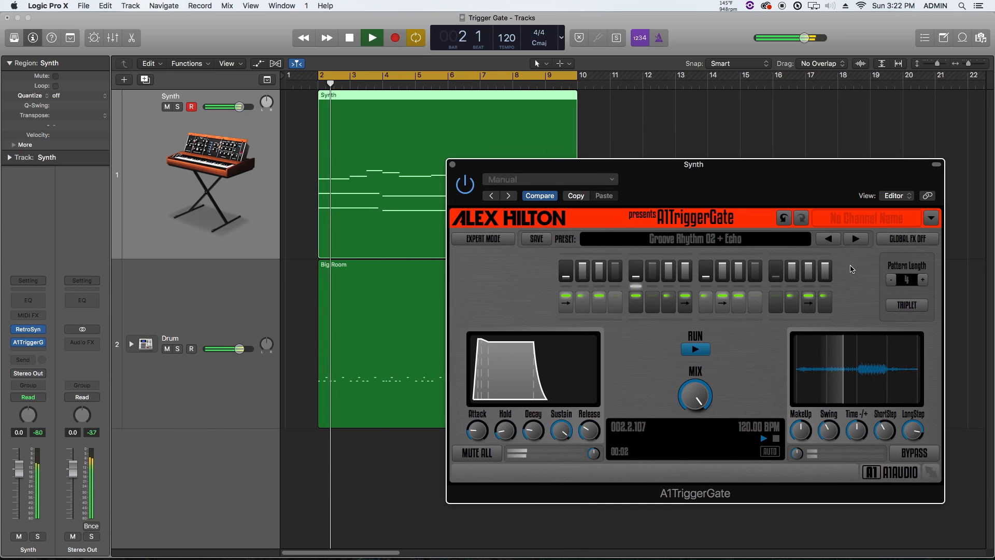
key("space")
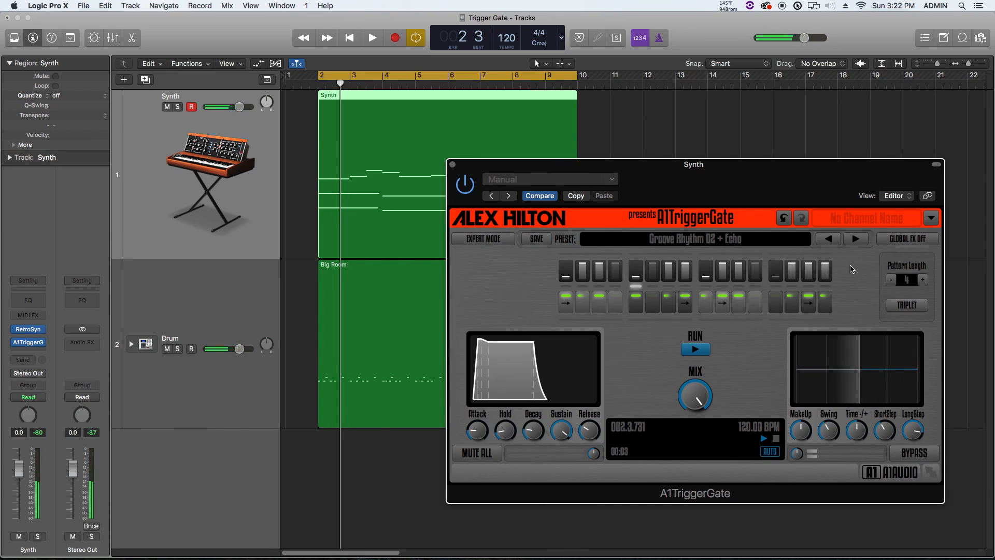